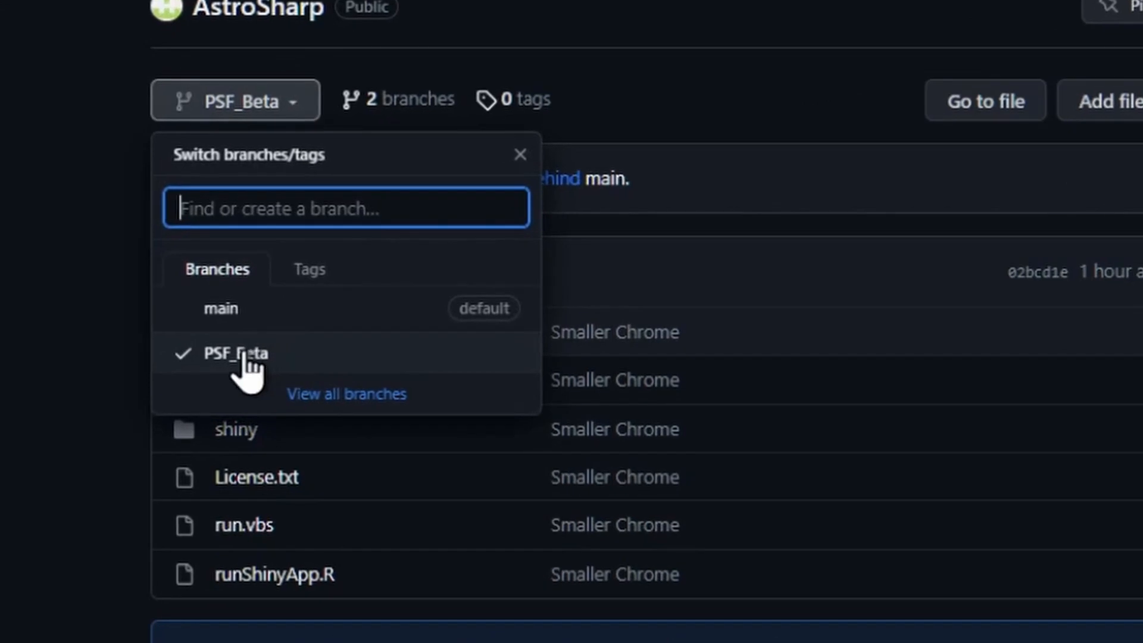
Download the PSF_Beta branch of the AstroSharp repository as a ZIP and launch run.vbs from the extracted folder
{"action": "left_click", "coordinate": [269, 350]}
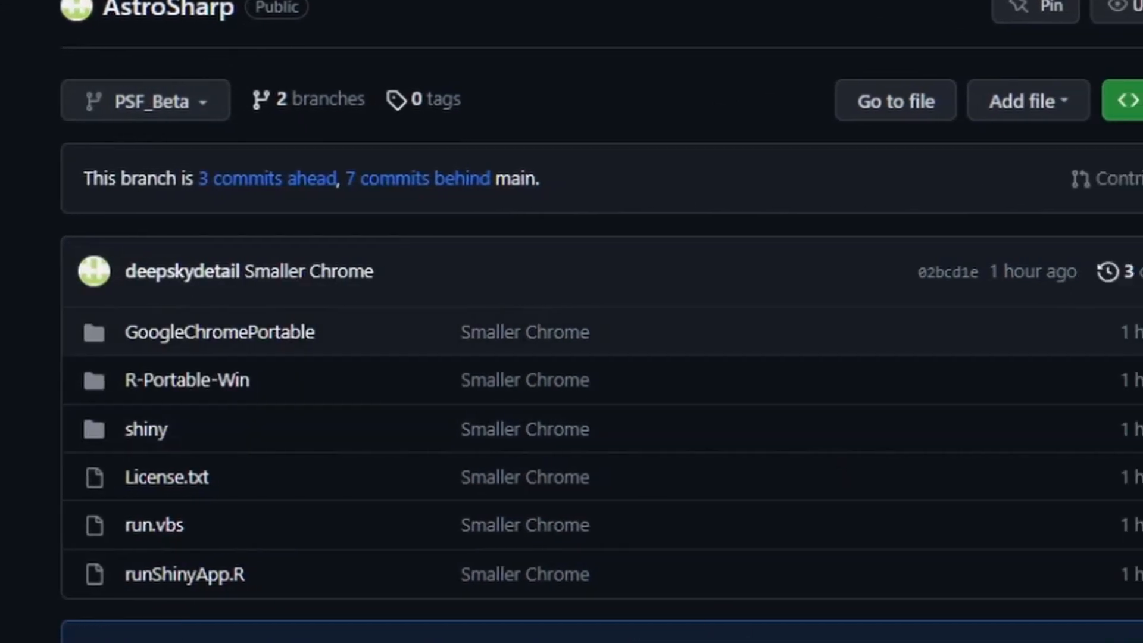
{"action": "left_click", "coordinate": [1138, 100]}
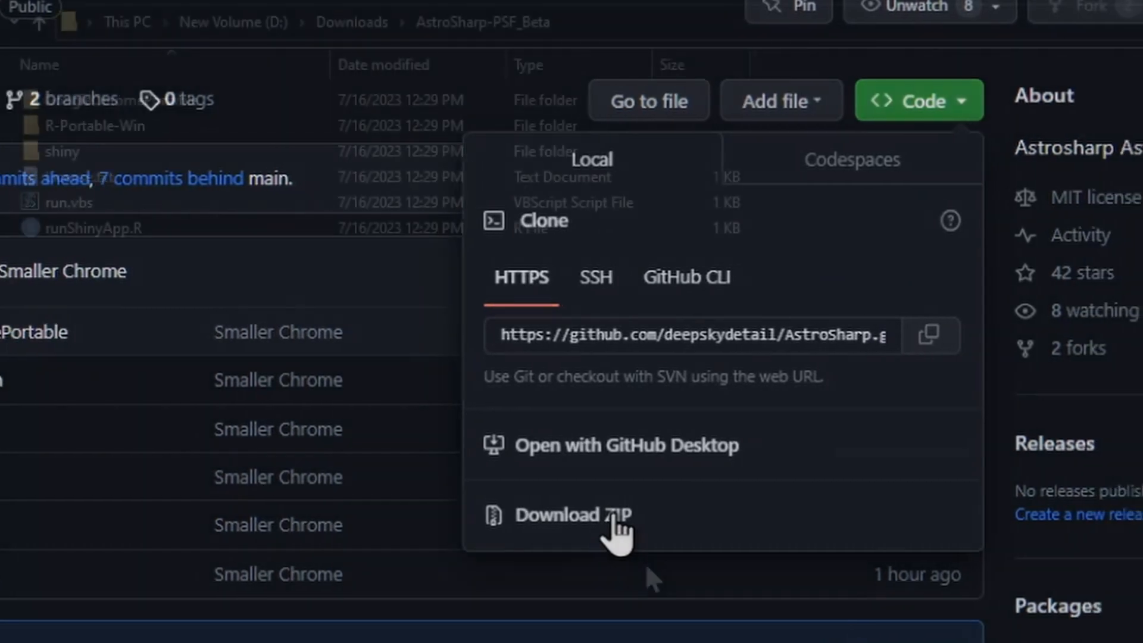
{"action": "left_click", "coordinate": [145, 212]}
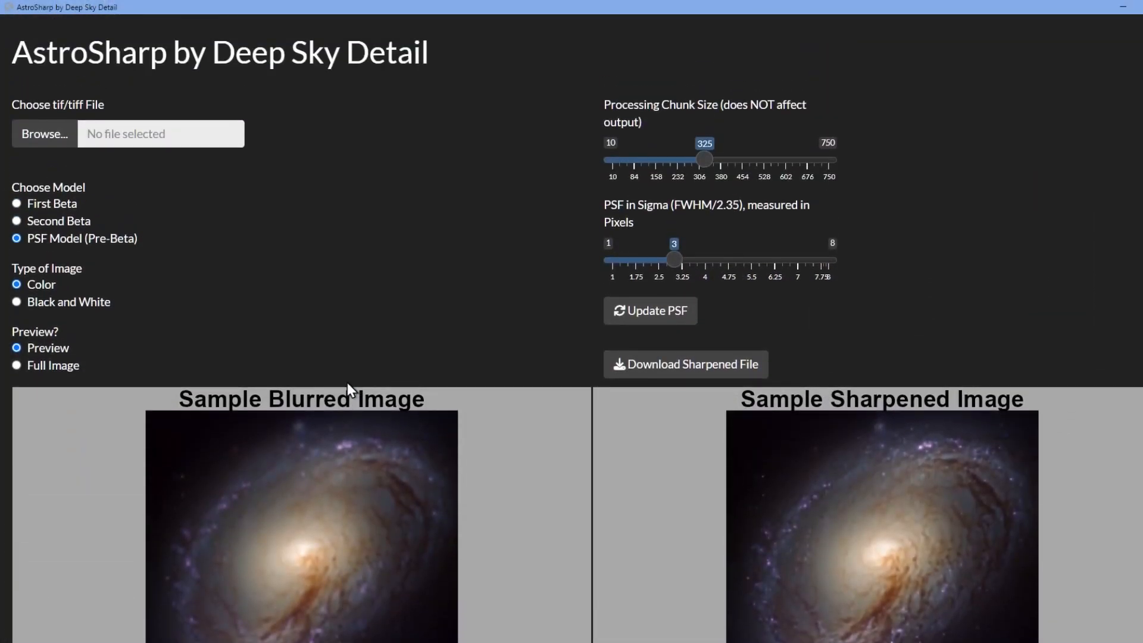
Set the model to PSF Model (Pre-Beta), the image type to Black and White, and the processing mode to Preview
{"action": "scroll", "coordinate": [348, 383], "scroll_direction": "down", "scroll_amount": 2}
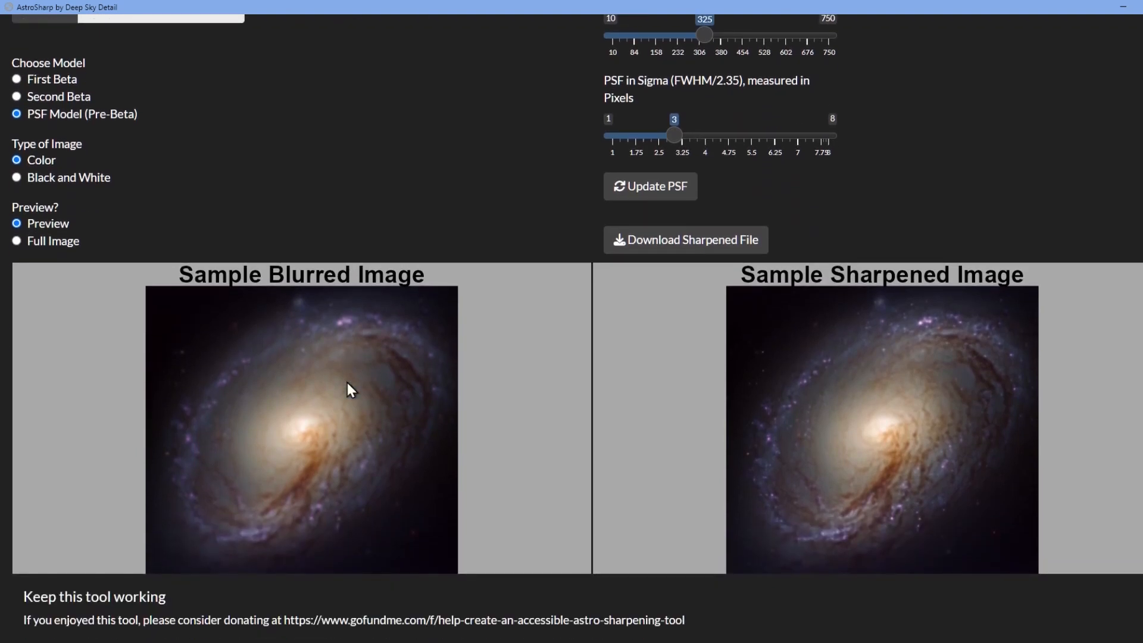
{"action": "scroll", "coordinate": [348, 382], "scroll_direction": "down", "scroll_amount": 2}
{"action": "scroll", "coordinate": [839, 62], "scroll_direction": "up", "scroll_amount": 4}
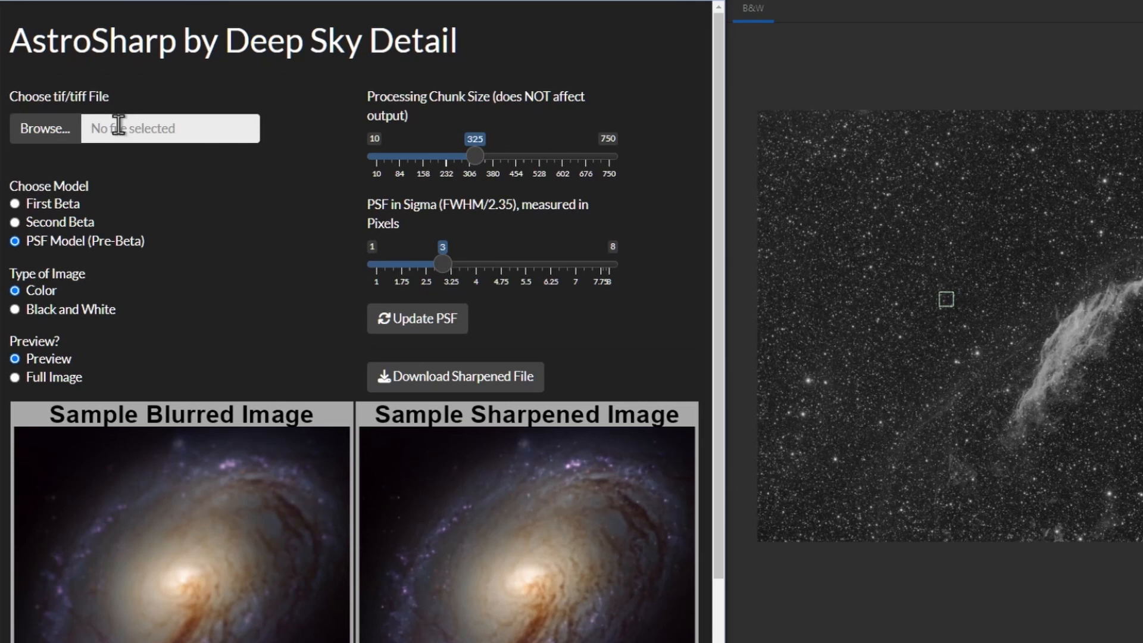
{"action": "left_click", "coordinate": [60, 203]}
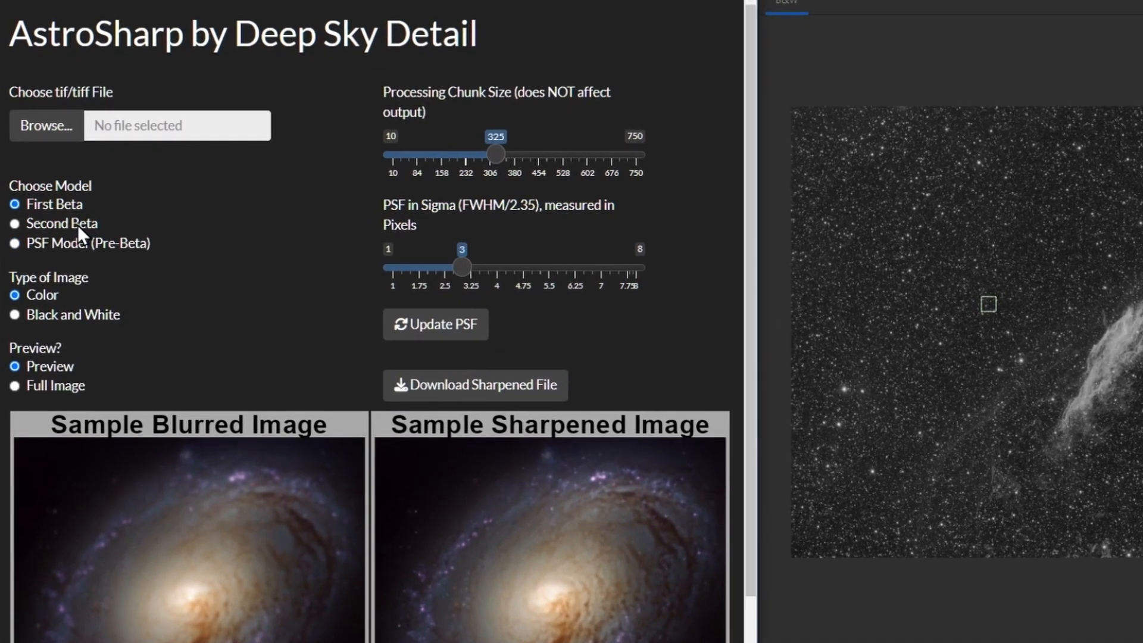
{"action": "left_click", "coordinate": [77, 223]}
{"action": "left_click", "coordinate": [76, 243]}
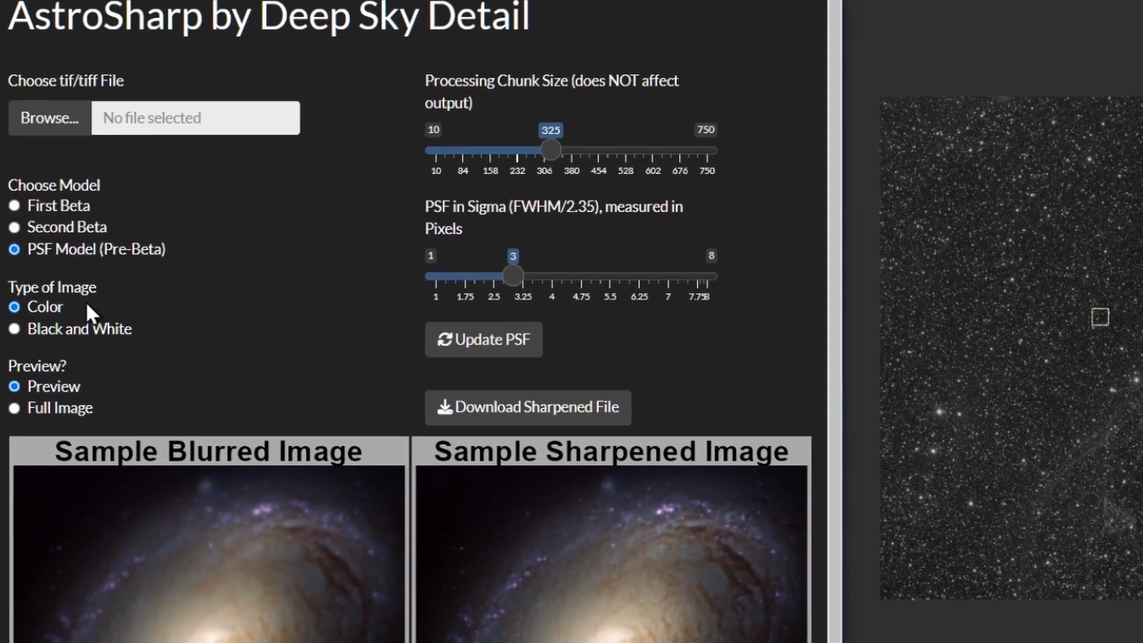
{"action": "left_click", "coordinate": [60, 330]}
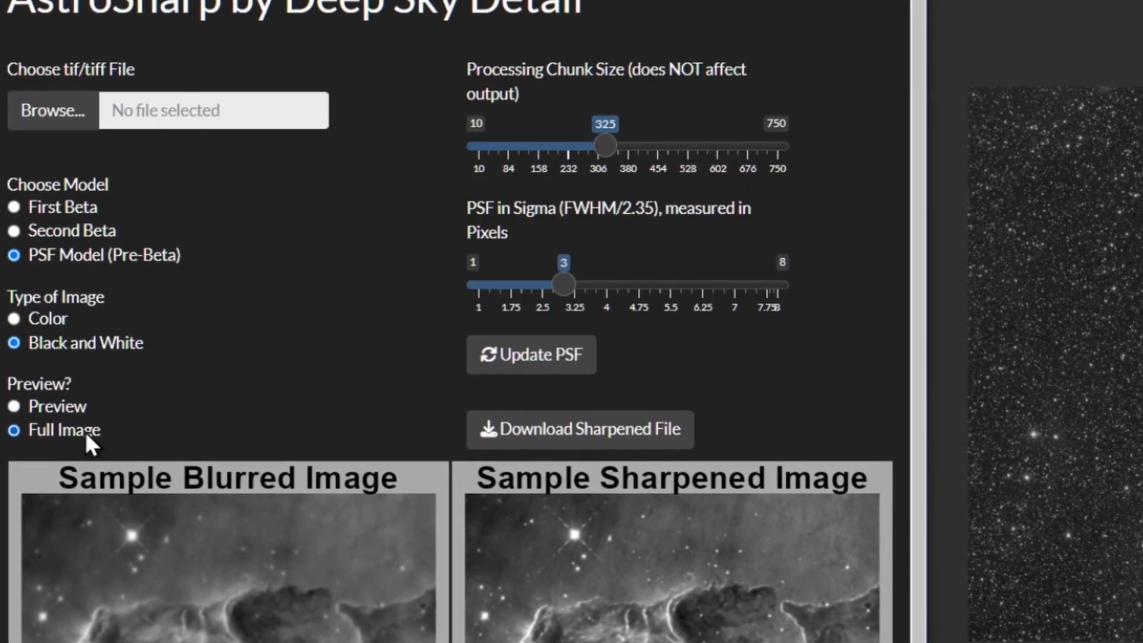
{"action": "left_click", "coordinate": [83, 425]}
{"action": "left_click", "coordinate": [76, 408]}
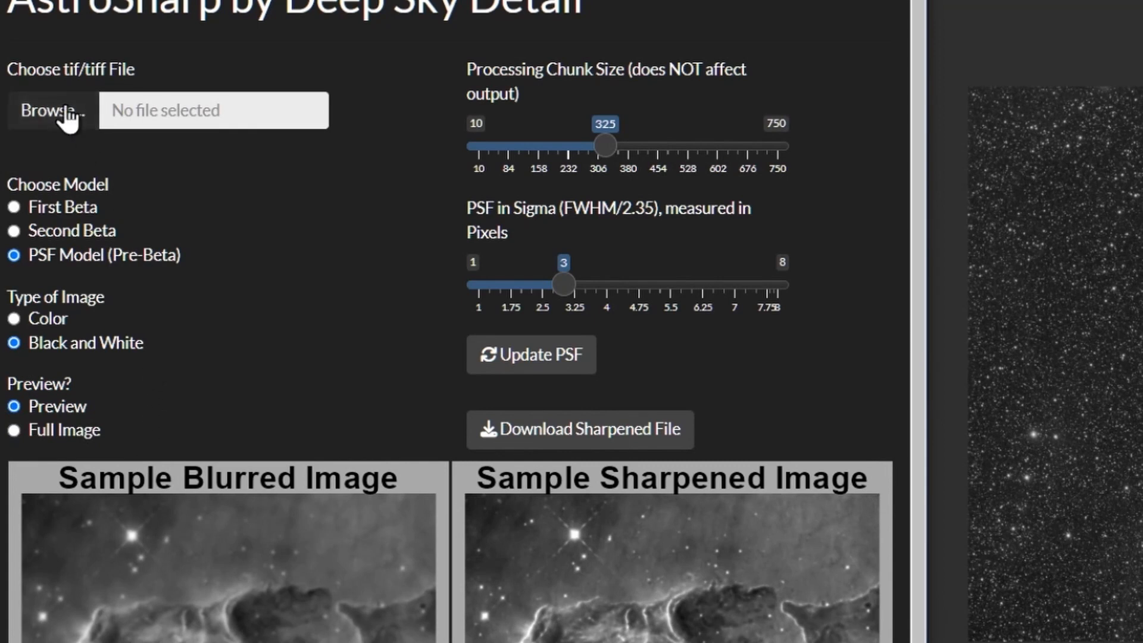
Load NGC 6992 Test2.tif as the image to sharpen and set the PSF sigma to 2.75
{"action": "left_click", "coordinate": [65, 112]}
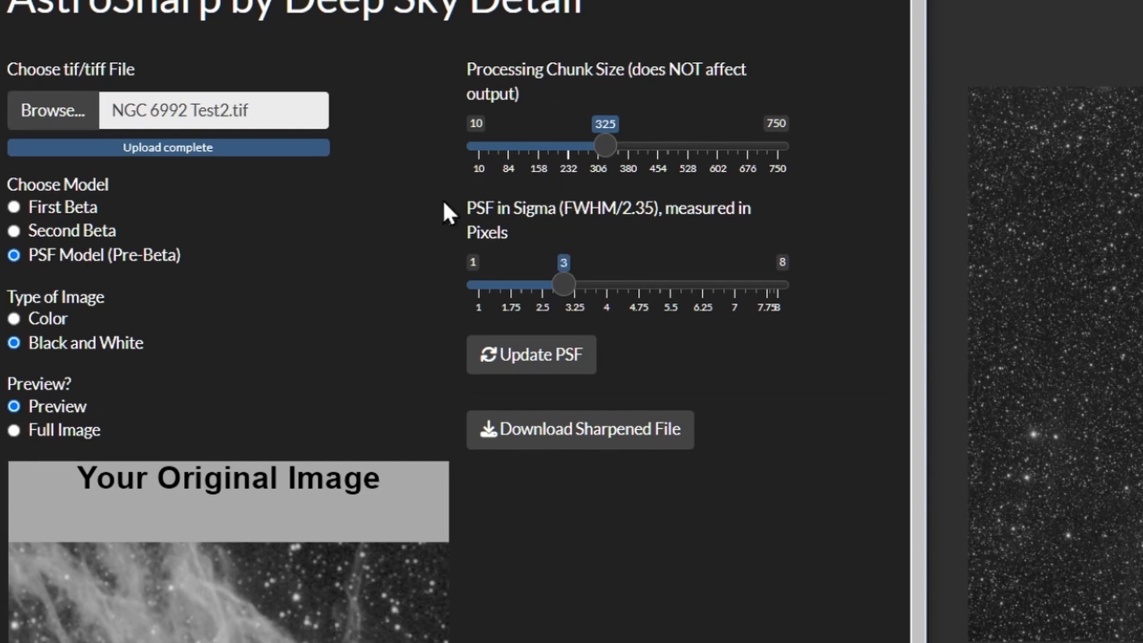
{"action": "left_click_drag", "start_coordinate": [576, 277], "coordinate": [541, 287]}
{"action": "left_click", "coordinate": [560, 355]}
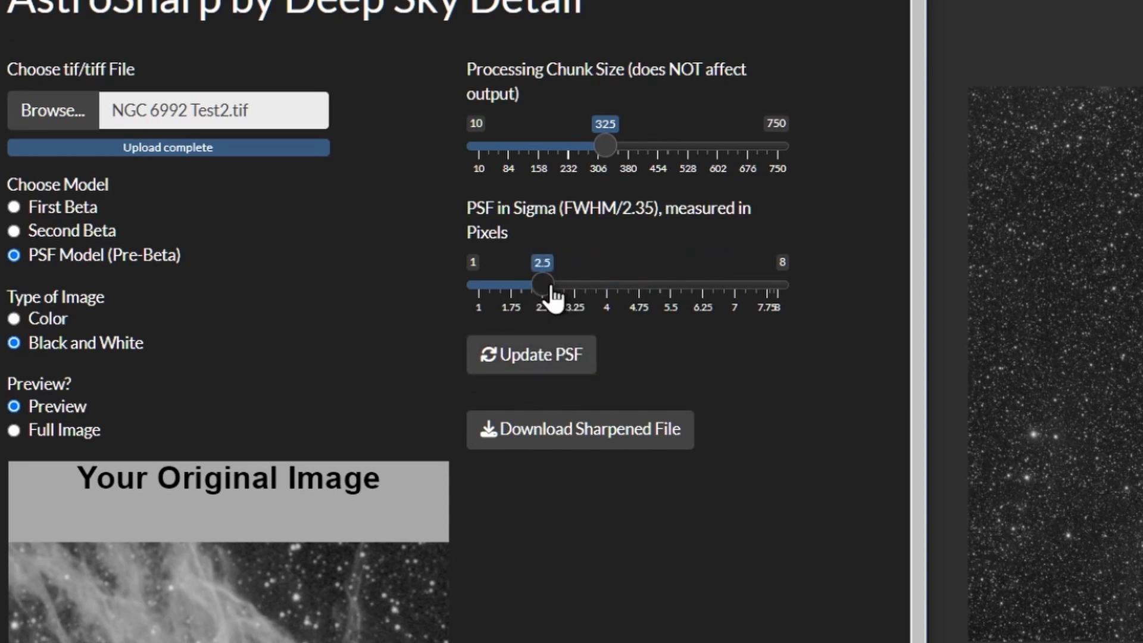
{"action": "mouse_move", "coordinate": [551, 288]}
{"action": "left_mouse_down"}
{"action": "mouse_move", "coordinate": [539, 288]}
{"action": "mouse_move", "coordinate": [560, 288]}
{"action": "left_mouse_up"}
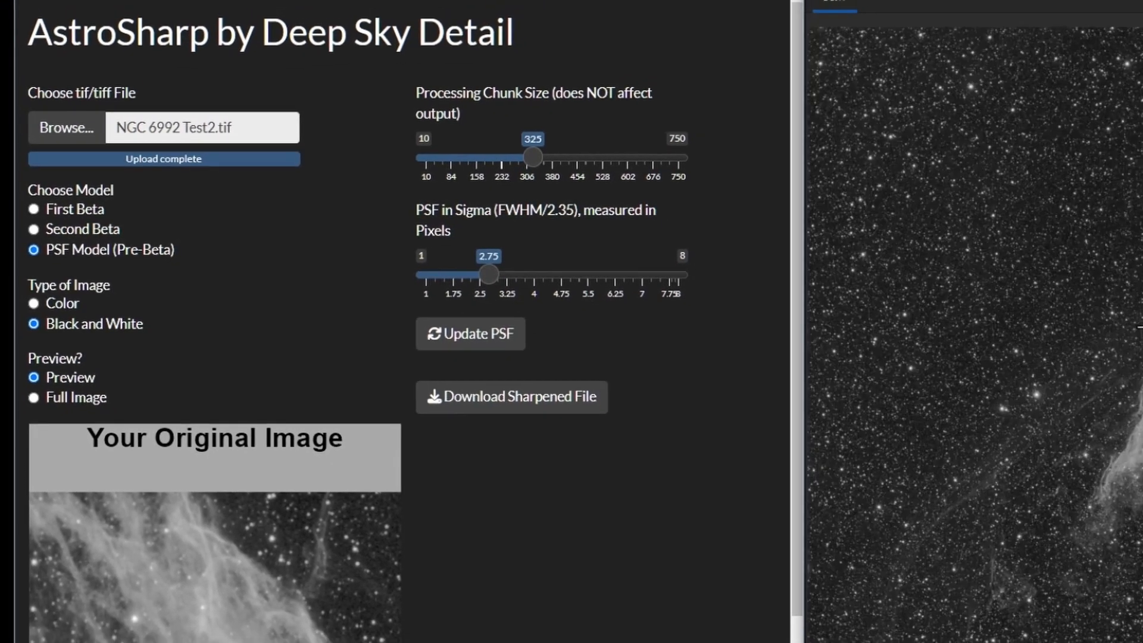
In Siril, enclose a bright isolated star of the image in a selection to measure its FWHM
{"action": "scroll", "coordinate": [1090, 323], "scroll_direction": "up", "scroll_amount": 4}
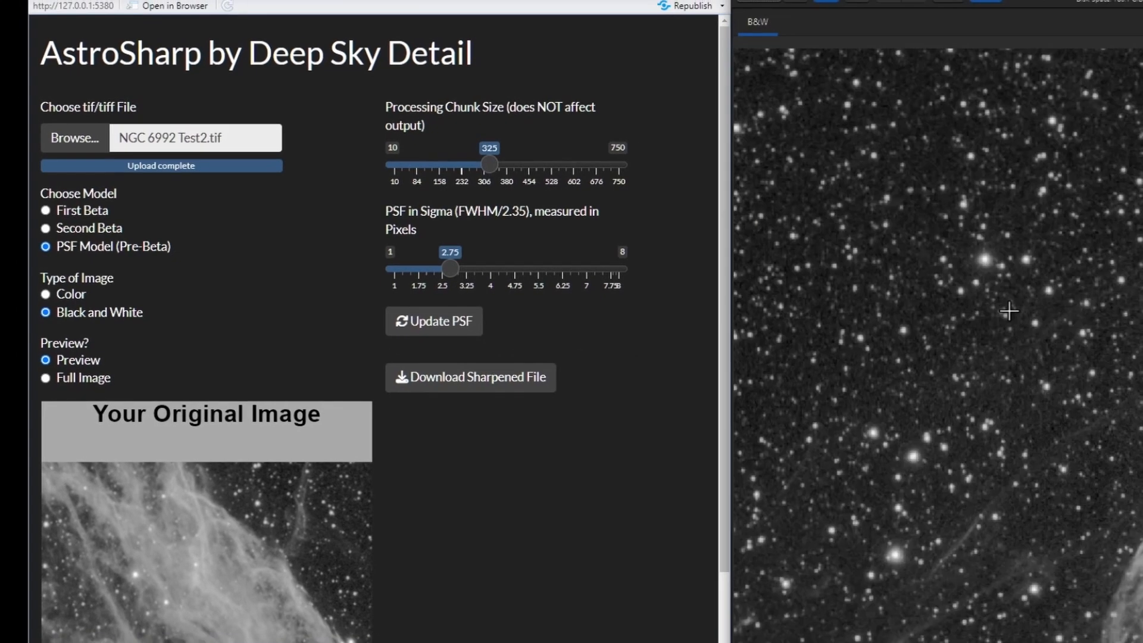
{"action": "left_click_drag", "start_coordinate": [910, 362], "coordinate": [1053, 241]}
{"action": "left_click_drag", "start_coordinate": [938, 238], "coordinate": [701, 550]}
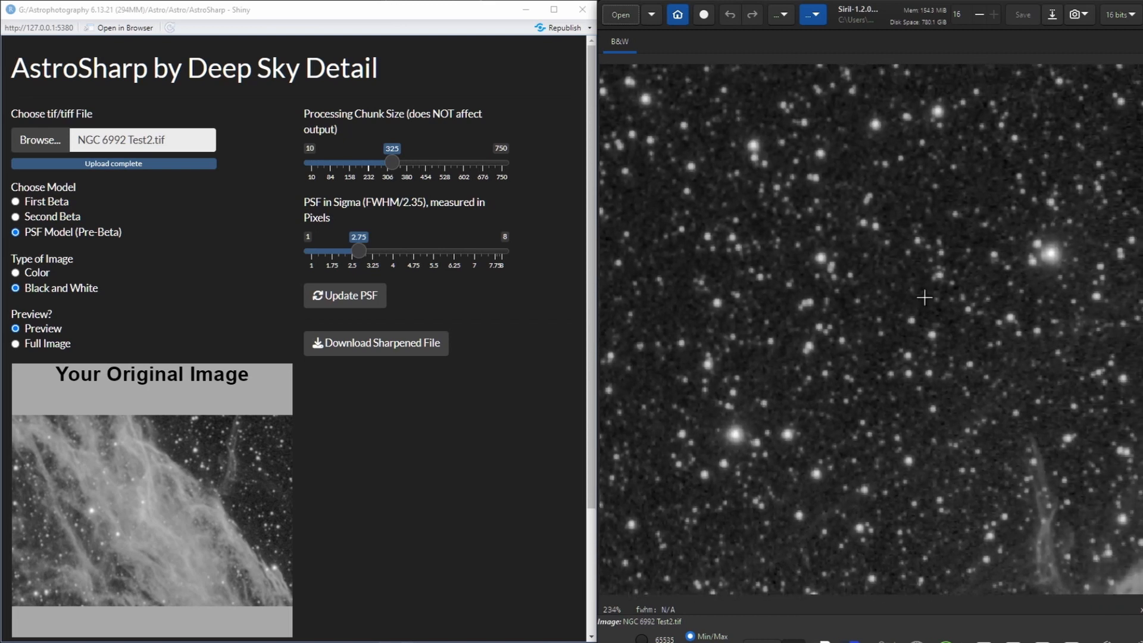
{"action": "left_click_drag", "start_coordinate": [923, 298], "coordinate": [913, 324]}
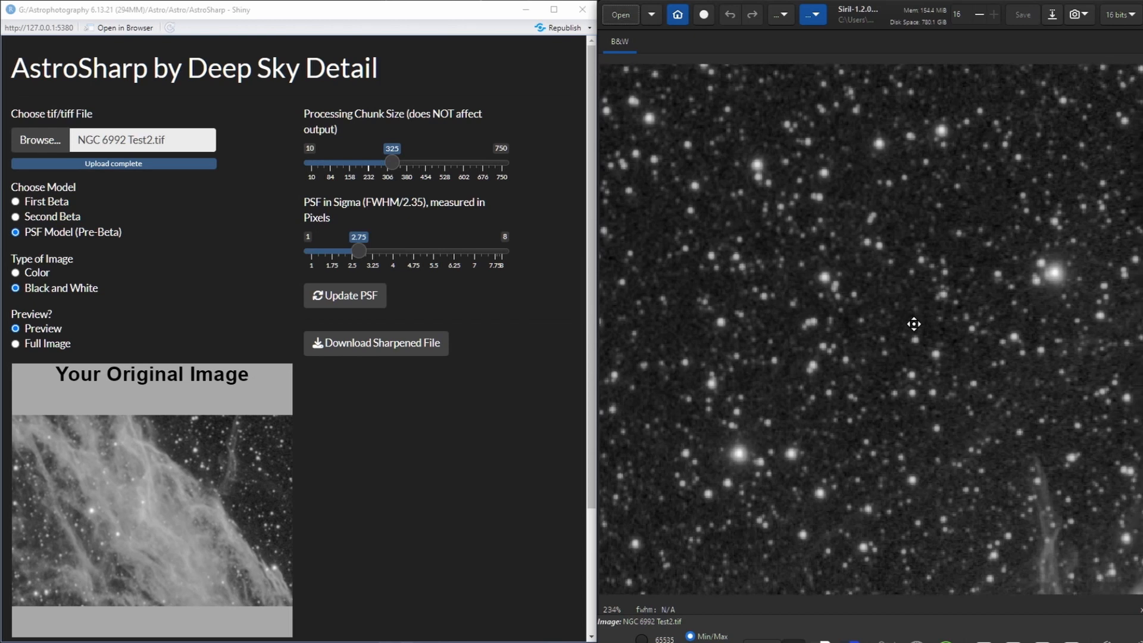
{"action": "scroll", "coordinate": [914, 324], "scroll_direction": "up", "scroll_amount": 4}
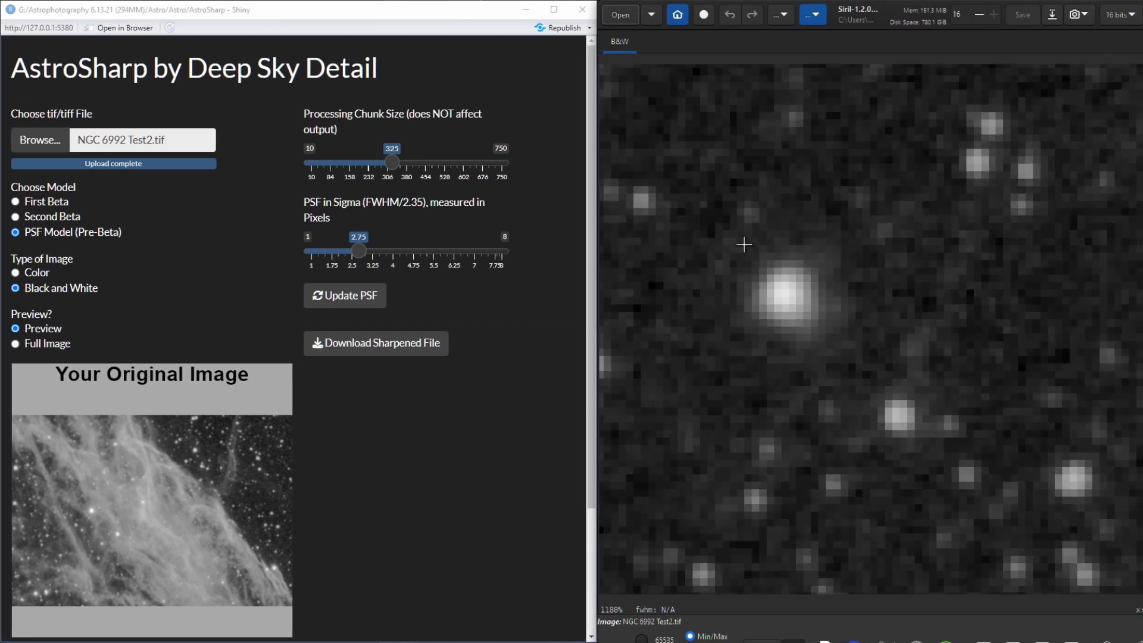
{"action": "left_click_drag", "start_coordinate": [715, 223], "coordinate": [871, 368]}
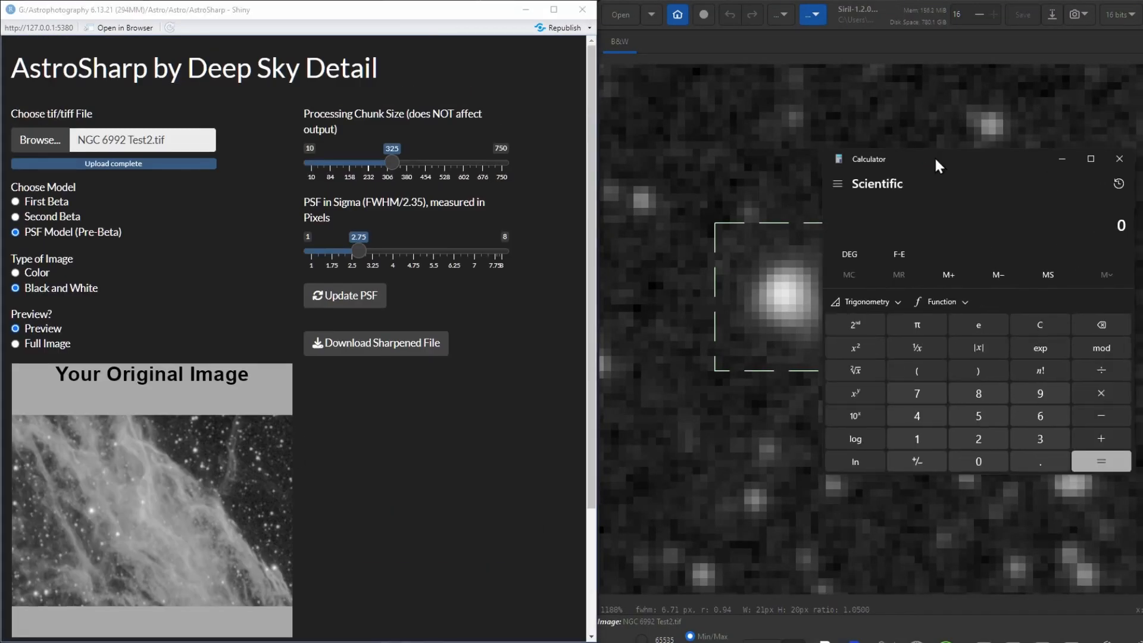
In Calculator, divide the star's FWHM of 6.71 by 2.35 to obtain its sigma
{"action": "left_click_drag", "start_coordinate": [933, 156], "coordinate": [906, 168]}
{"action": "type", "text": "6.71"}
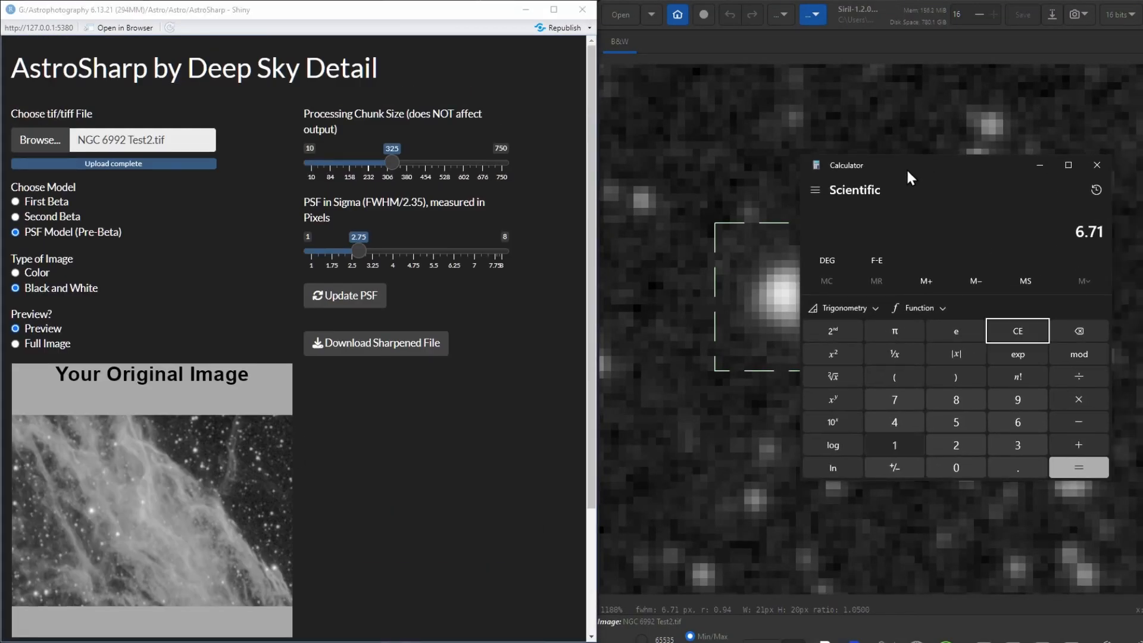
{"action": "type", "text": " + 2.35"}
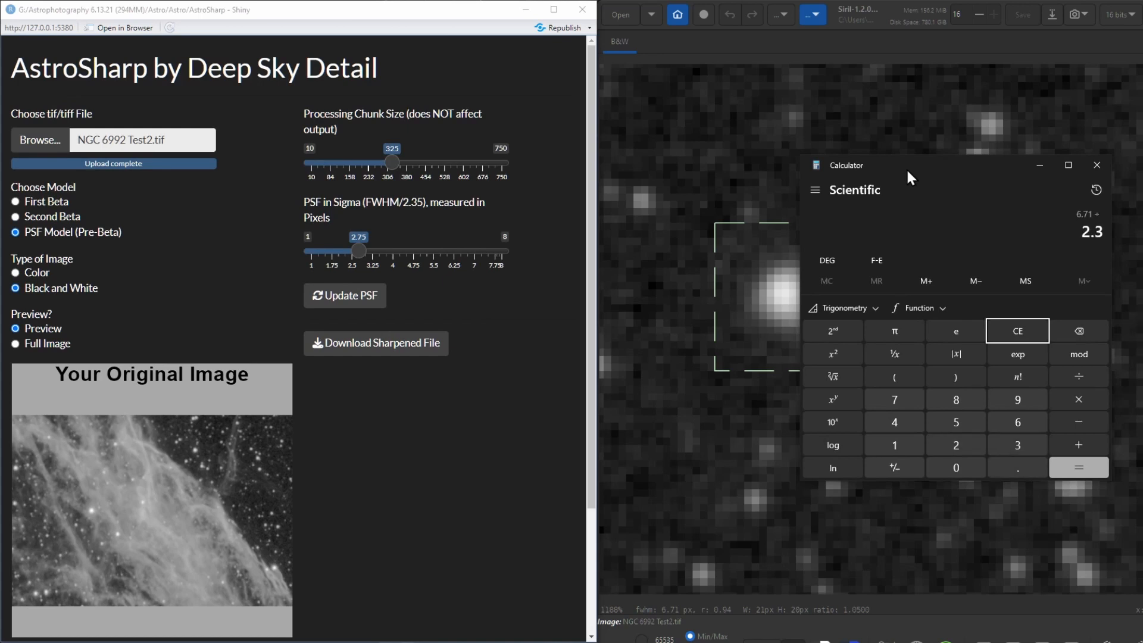
{"action": "key", "text": "Return"}
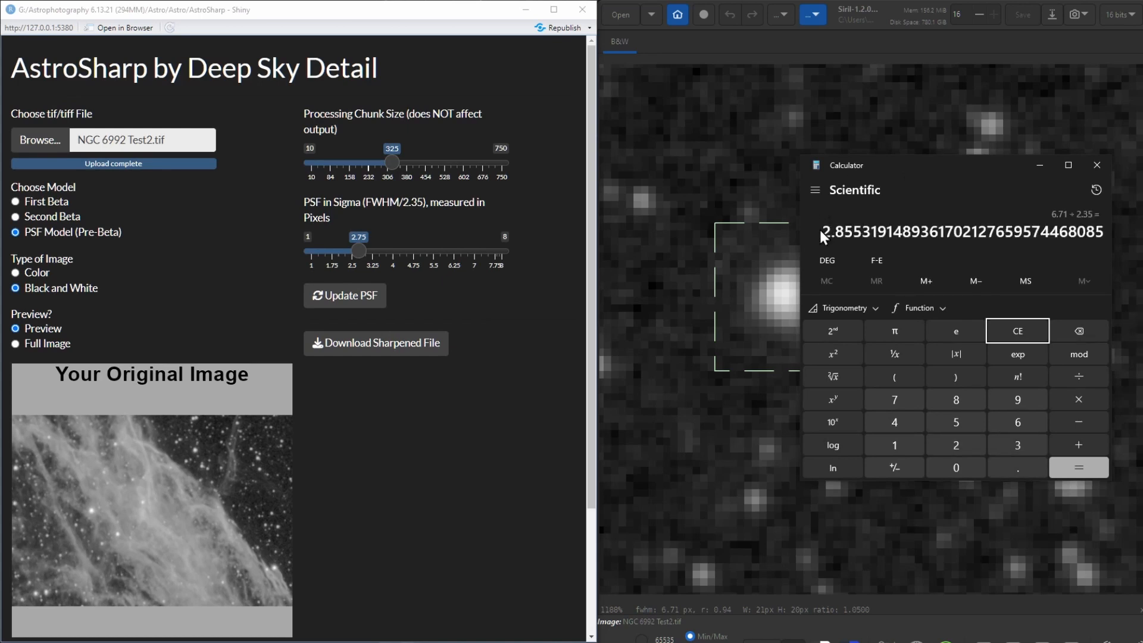
{"action": "left_click_drag", "start_coordinate": [820, 229], "coordinate": [1105, 230]}
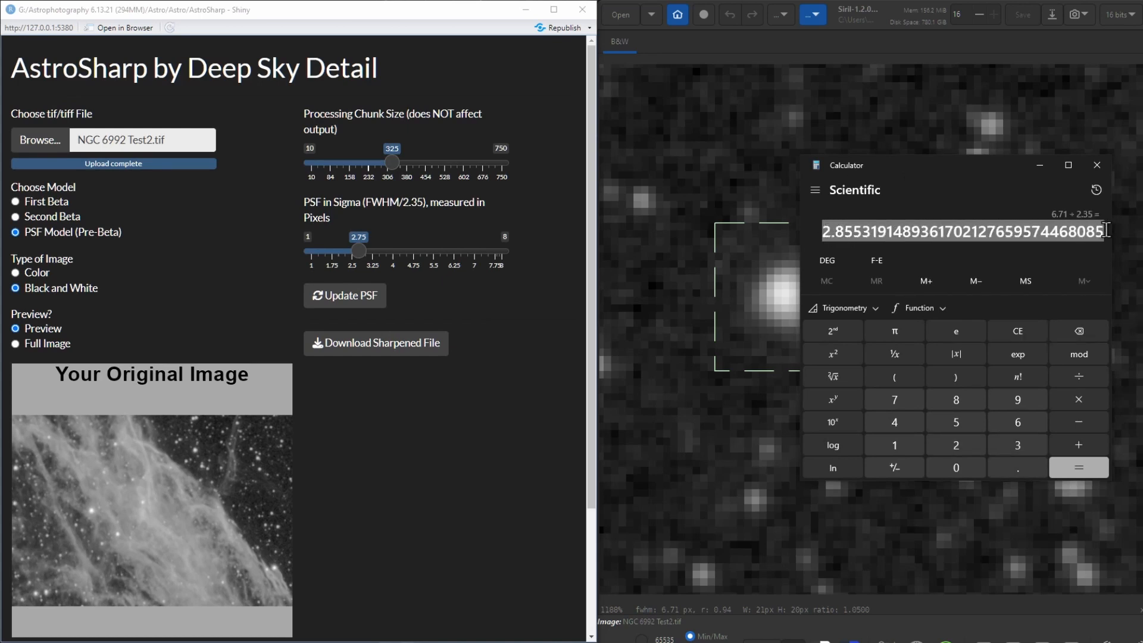
Move Calculator off the Siril image and select another, smaller star to measure its FWHM
{"action": "left_click_drag", "start_coordinate": [929, 165], "coordinate": [333, 158]}
{"action": "scroll", "coordinate": [898, 434], "scroll_direction": "down", "scroll_amount": 6}
{"action": "scroll", "coordinate": [898, 434], "scroll_direction": "up", "scroll_amount": 6}
{"action": "left_click_drag", "start_coordinate": [679, 205], "coordinate": [848, 391]}
{"action": "scroll", "coordinate": [897, 506], "scroll_direction": "down", "scroll_amount": 6}
{"action": "scroll", "coordinate": [817, 343], "scroll_direction": "up", "scroll_amount": 6}
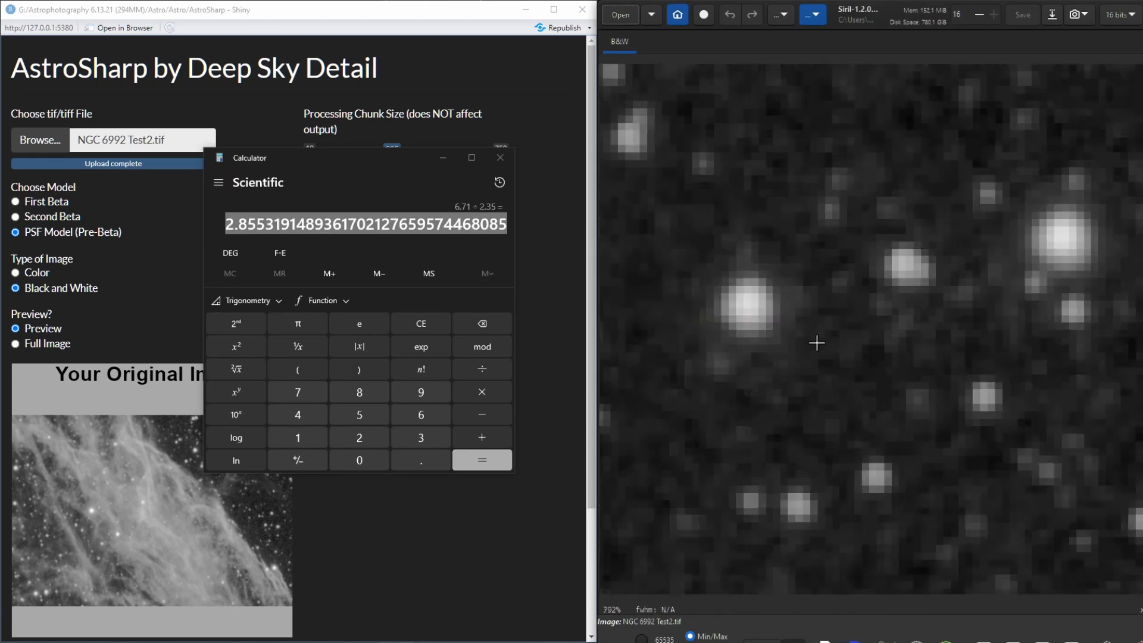
{"action": "left_click_drag", "start_coordinate": [691, 249], "coordinate": [802, 353]}
Divide the star FWHM values 5.89 and 4.94 by 2.35 in Calculator and minimize it
{"action": "left_click", "coordinate": [392, 165]}
{"action": "type", "text": "5.89/2.35"}
{"action": "key", "text": "Return"}
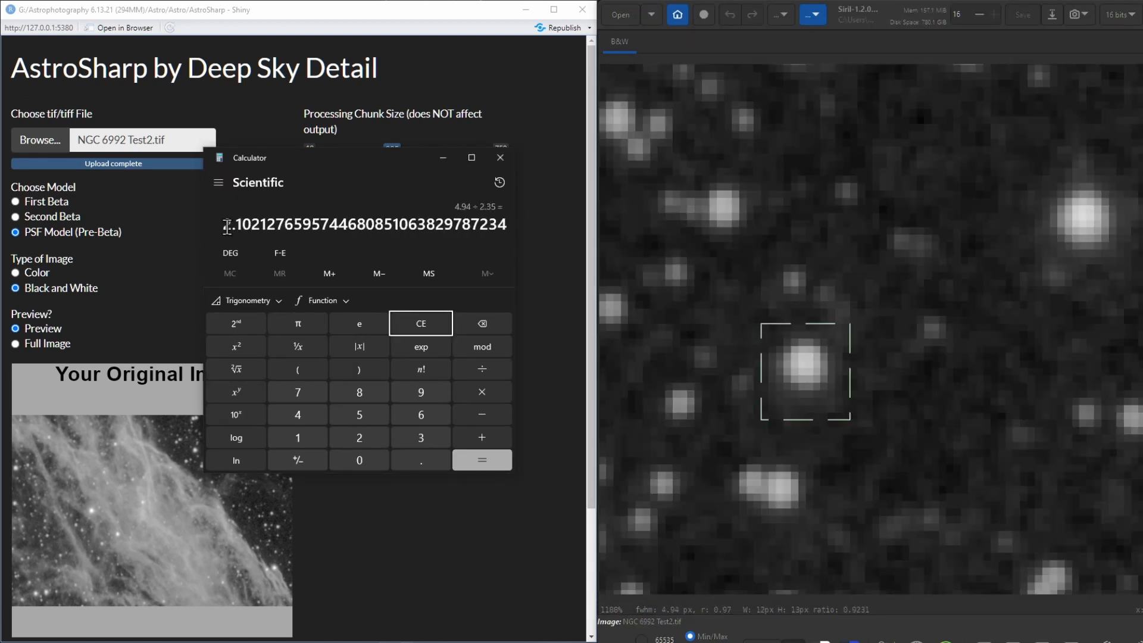
{"action": "left_click_drag", "start_coordinate": [223, 229], "coordinate": [525, 226]}
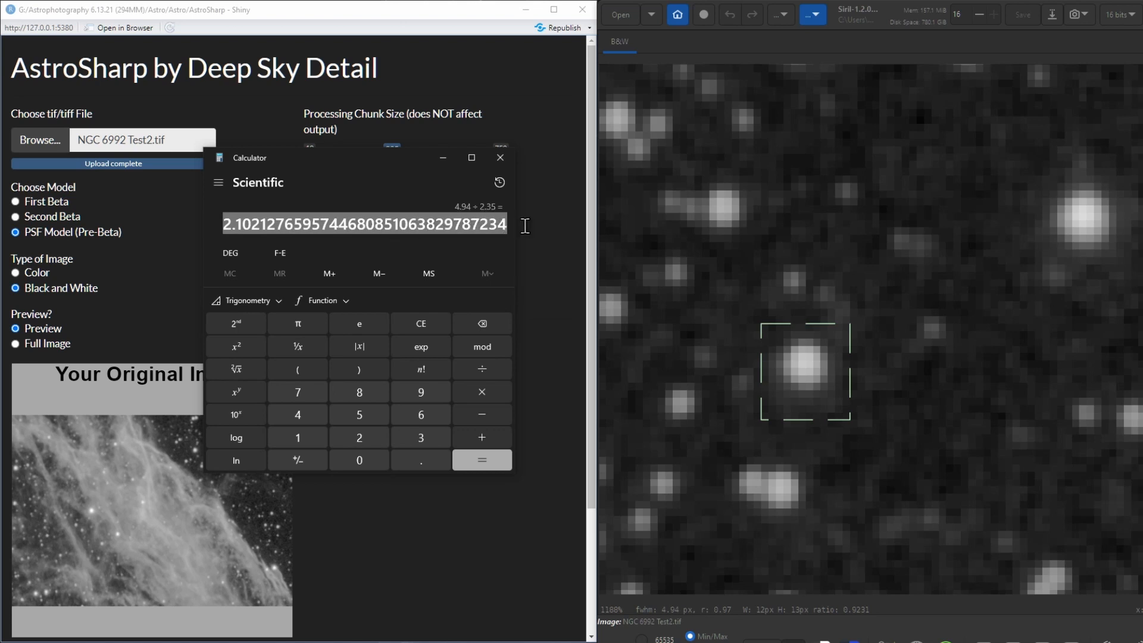
{"action": "left_click", "coordinate": [441, 160]}
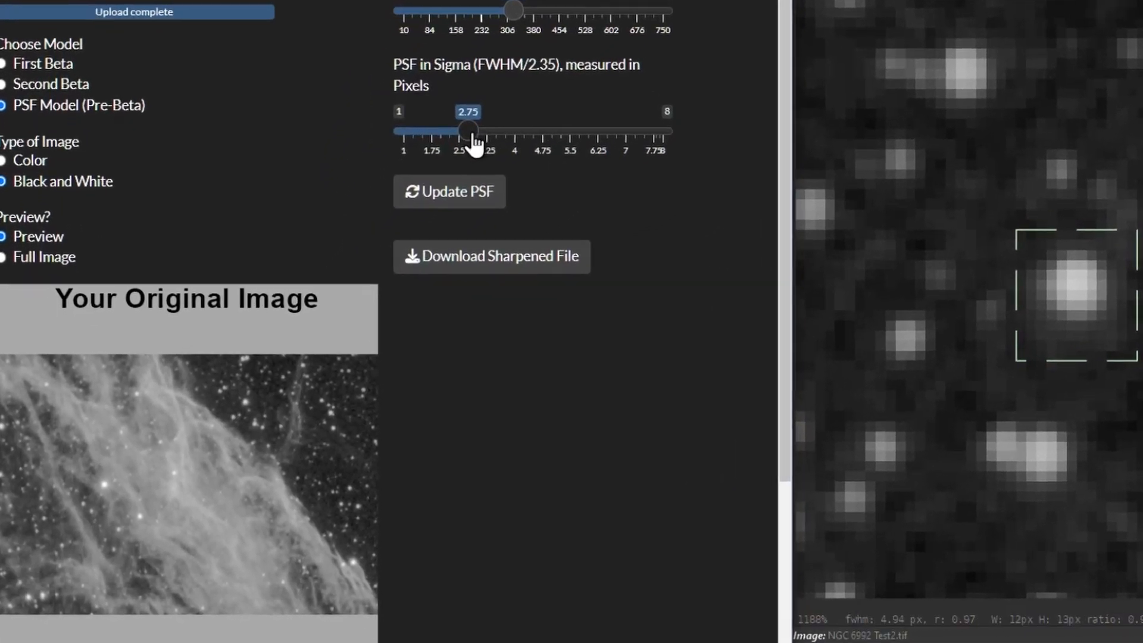
In AstroSharp, set the PSF sigma to 2.25, update the sharpened preview and compare it with the original
{"action": "left_click_drag", "start_coordinate": [475, 141], "coordinate": [458, 145]}
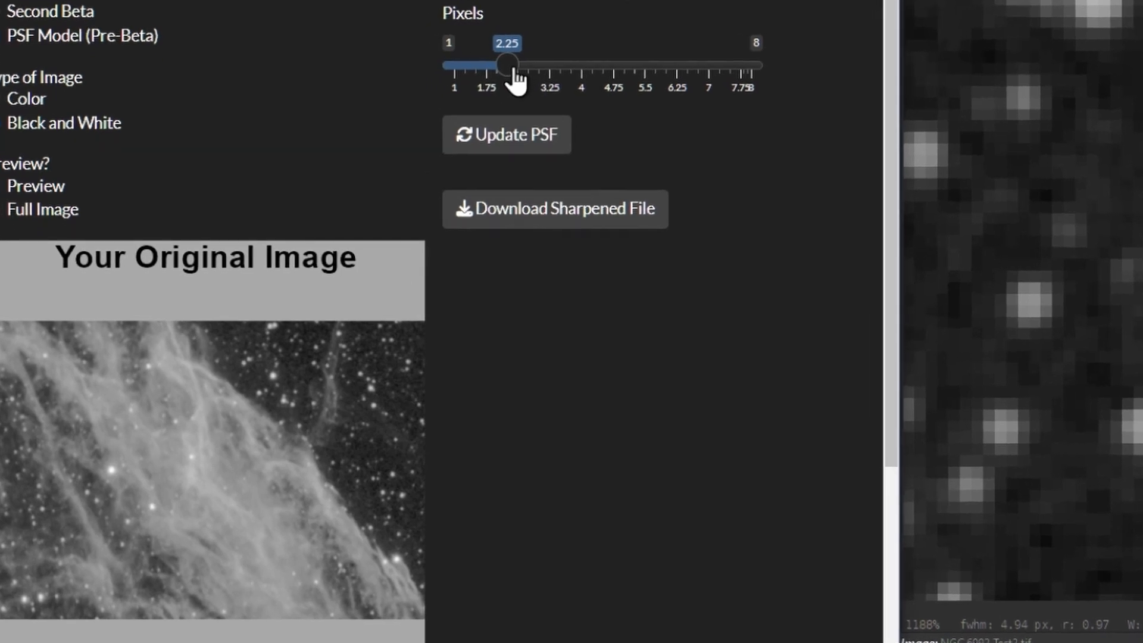
{"action": "left_click", "coordinate": [534, 154]}
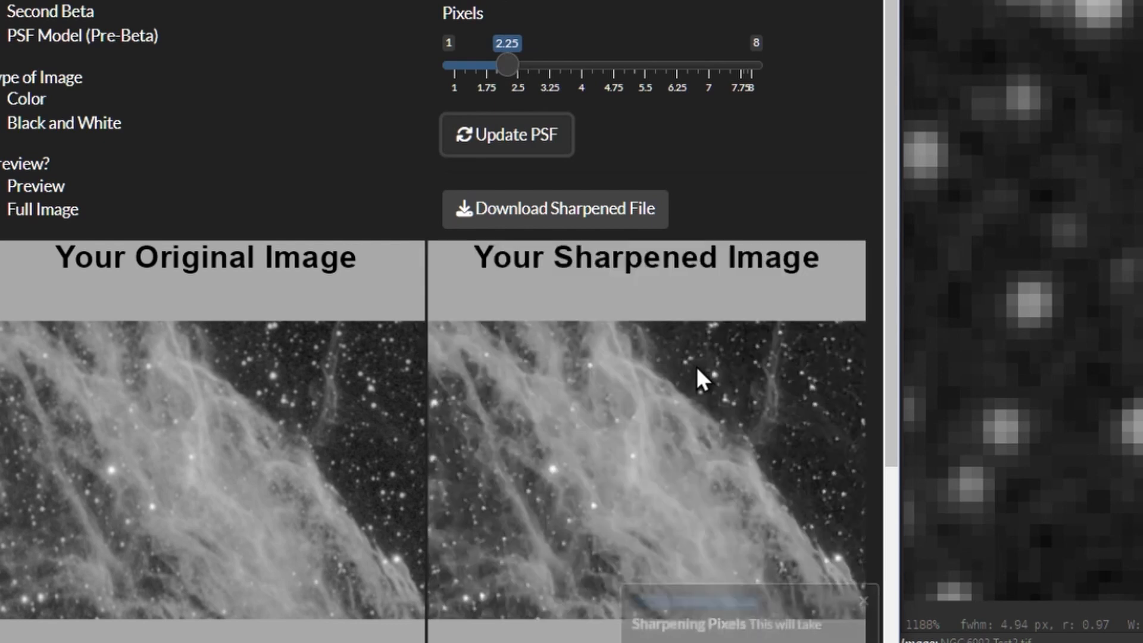
{"action": "scroll", "coordinate": [700, 410], "scroll_direction": "down", "scroll_amount": 4}
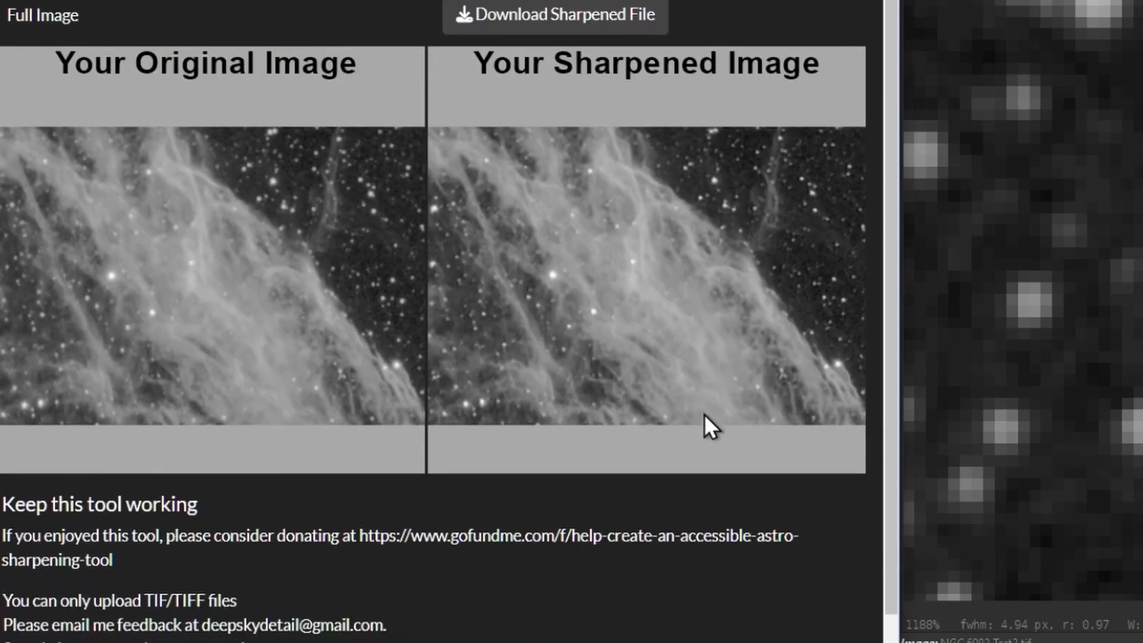
{"action": "scroll", "coordinate": [705, 413], "scroll_direction": "up", "scroll_amount": 2}
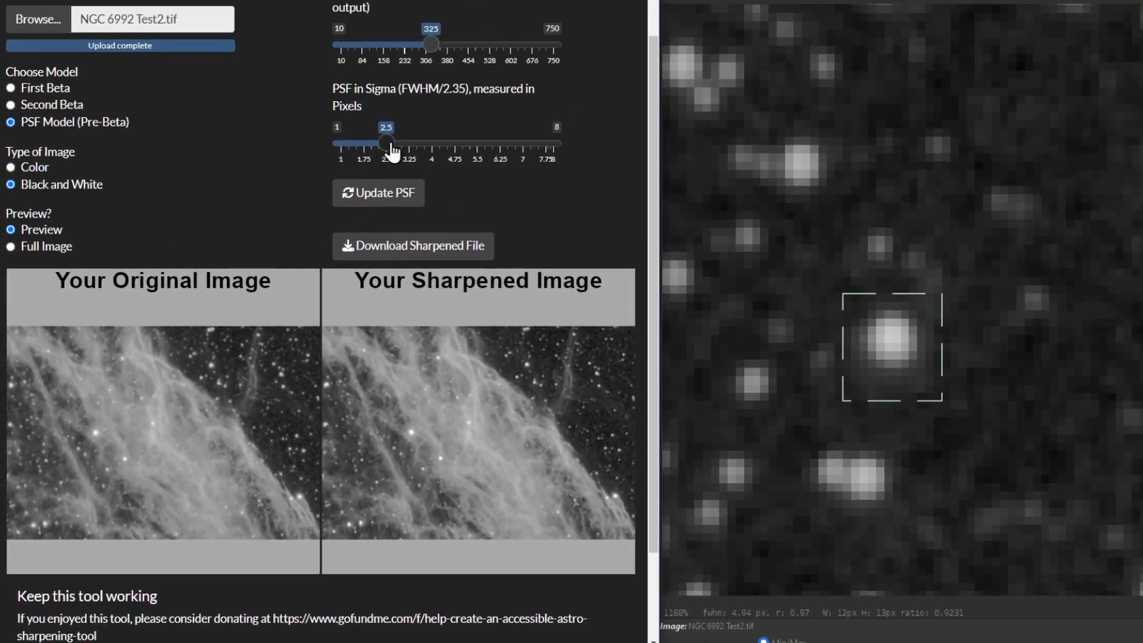
Try PSF sigma values of 2.75 and 2.5, updating the sharpened preview for each
{"action": "left_click_drag", "start_coordinate": [391, 152], "coordinate": [398, 152]}
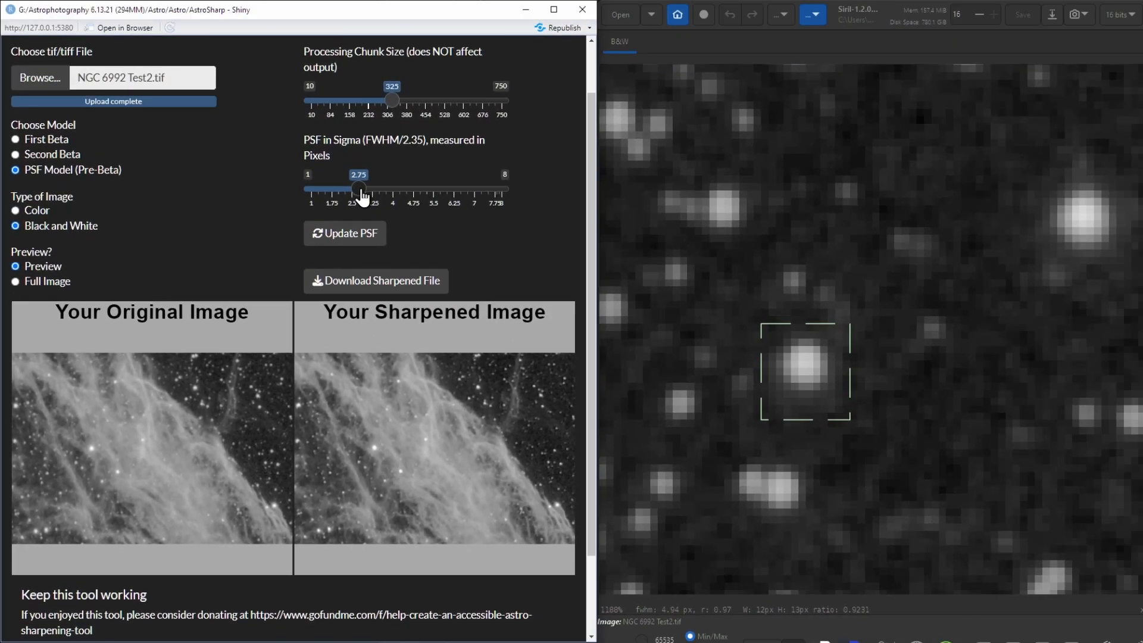
{"action": "left_click", "coordinate": [361, 237]}
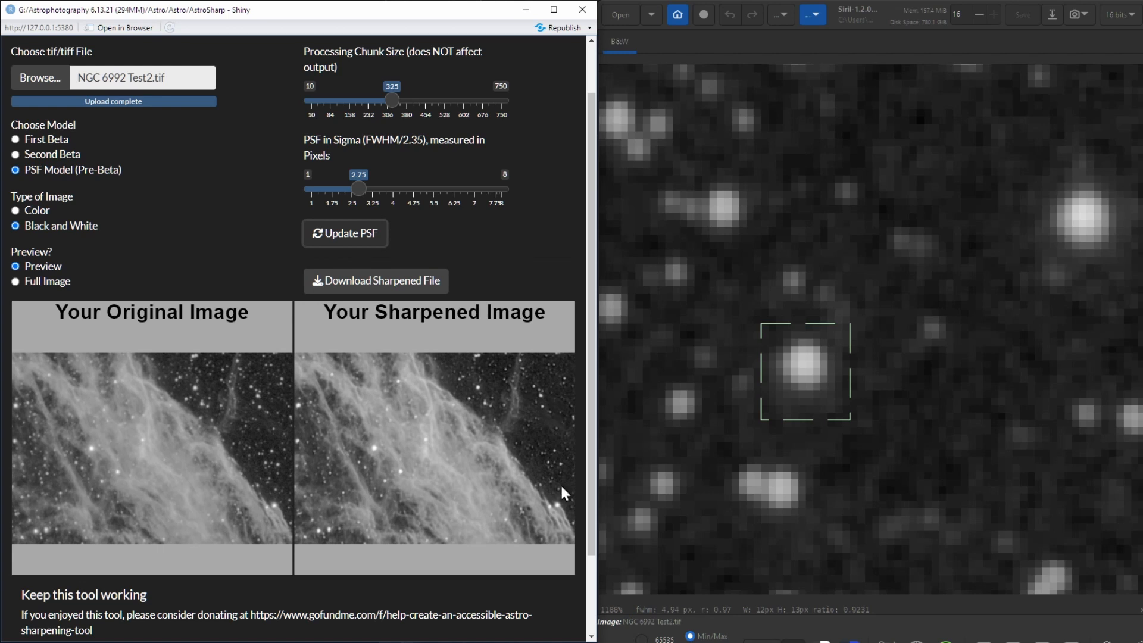
{"action": "left_click_drag", "start_coordinate": [364, 189], "coordinate": [351, 189]}
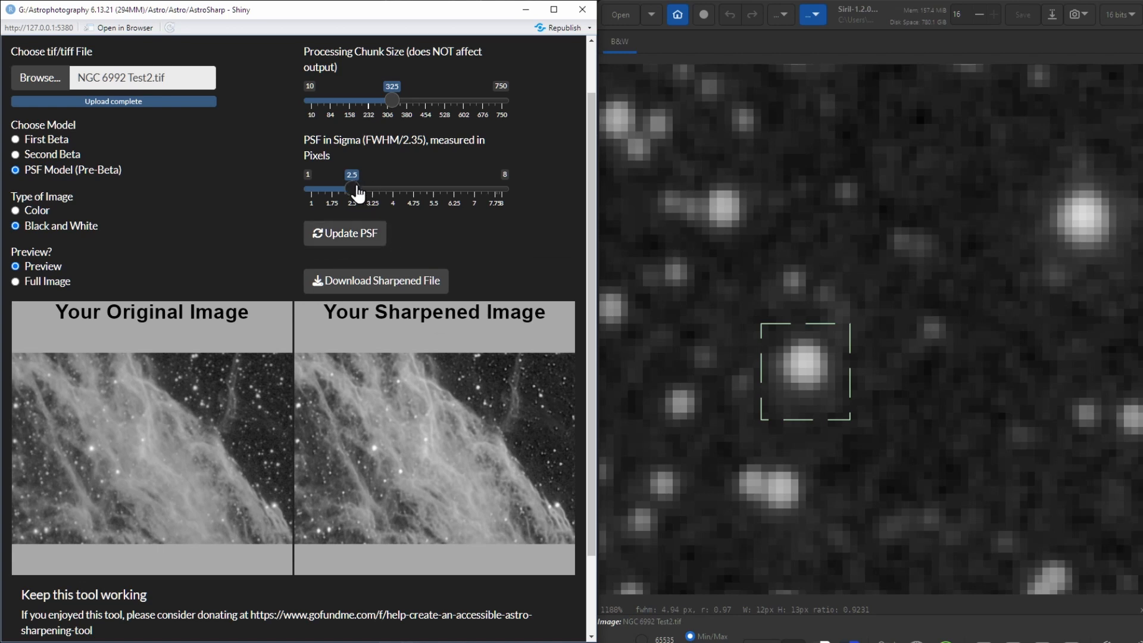
{"action": "left_click", "coordinate": [360, 234]}
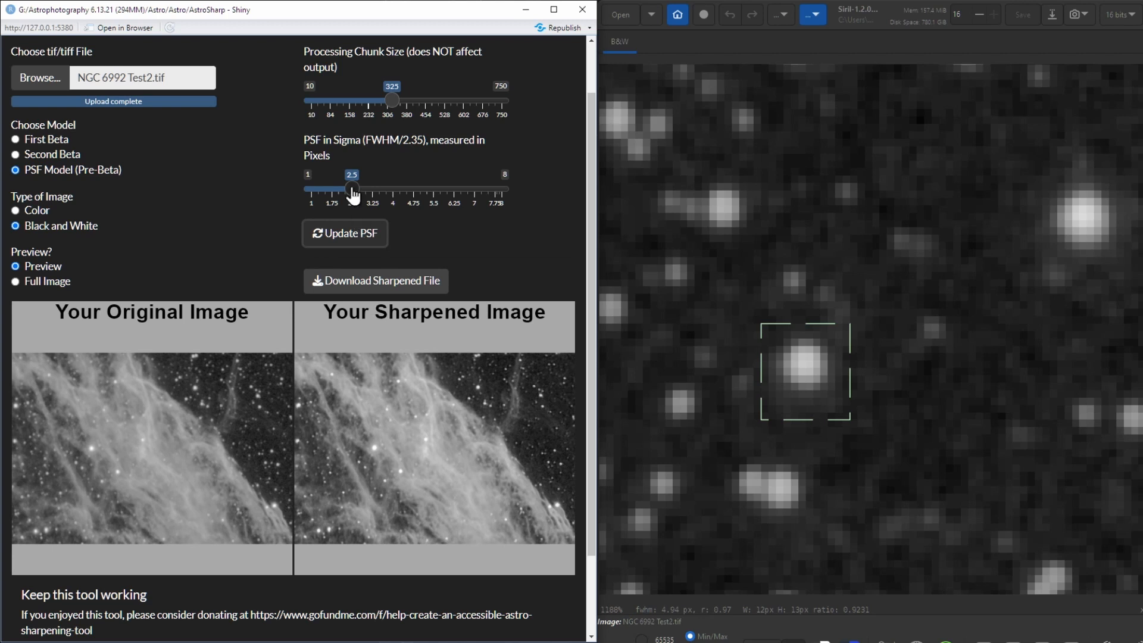
Return the PSF sigma to 2.25 and update the sharpened preview
{"action": "left_click_drag", "start_coordinate": [353, 191], "coordinate": [346, 189]}
{"action": "left_click", "coordinate": [346, 233]}
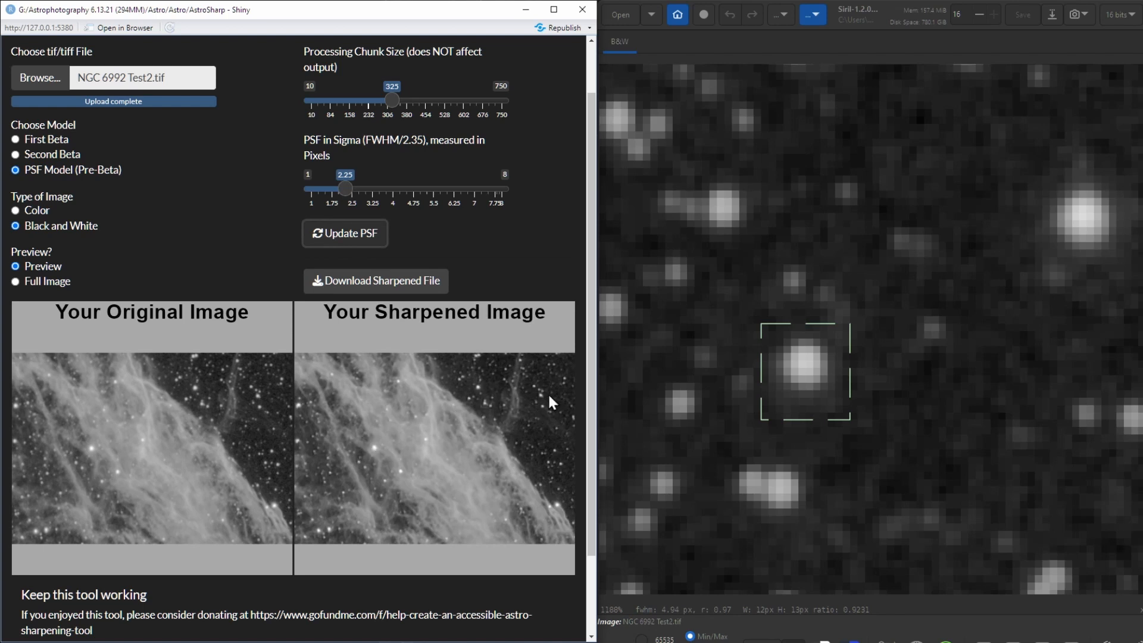
Switch from Preview to Full Image so that the whole picture is sharpened
{"action": "scroll", "coordinate": [555, 473], "scroll_direction": "up", "scroll_amount": 1}
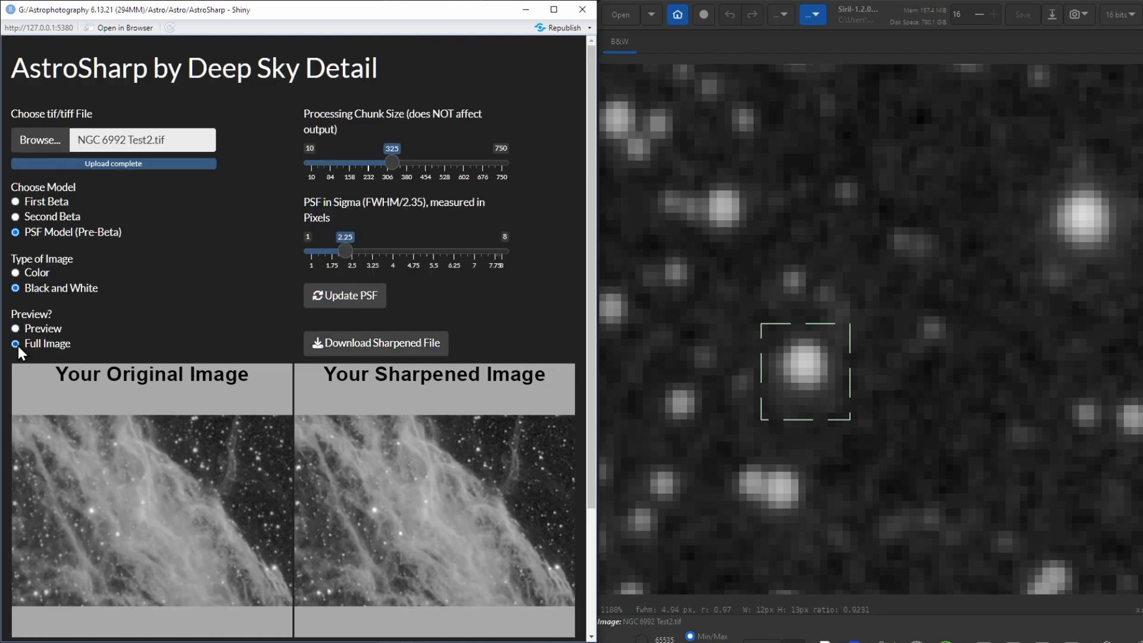
{"action": "left_click", "coordinate": [17, 344]}
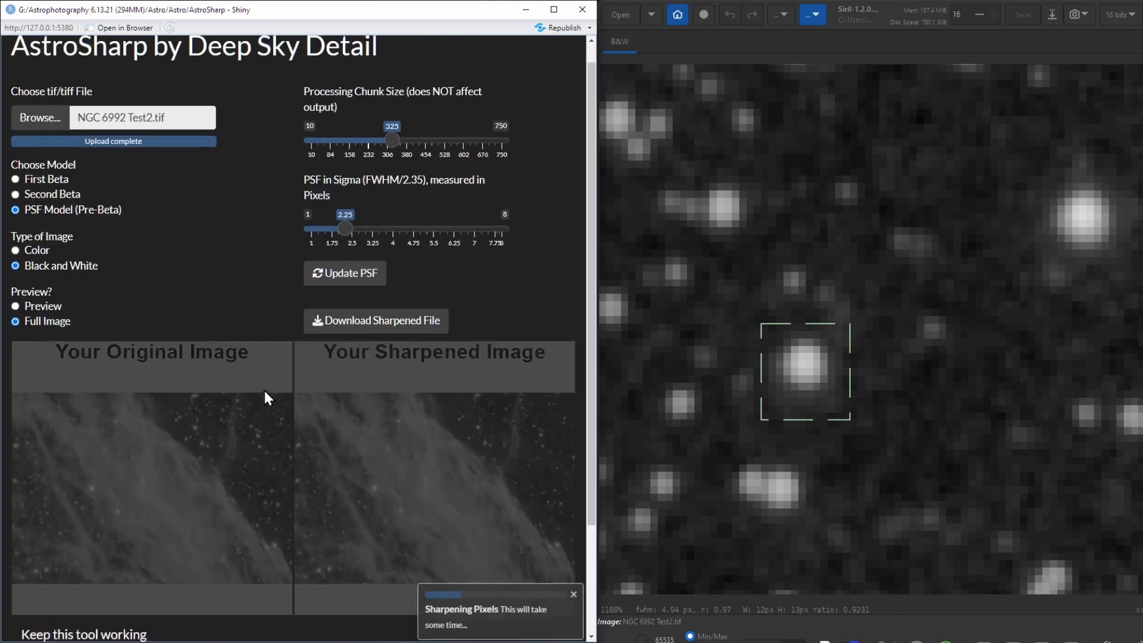
{"action": "scroll", "coordinate": [265, 390], "scroll_direction": "down", "scroll_amount": 1}
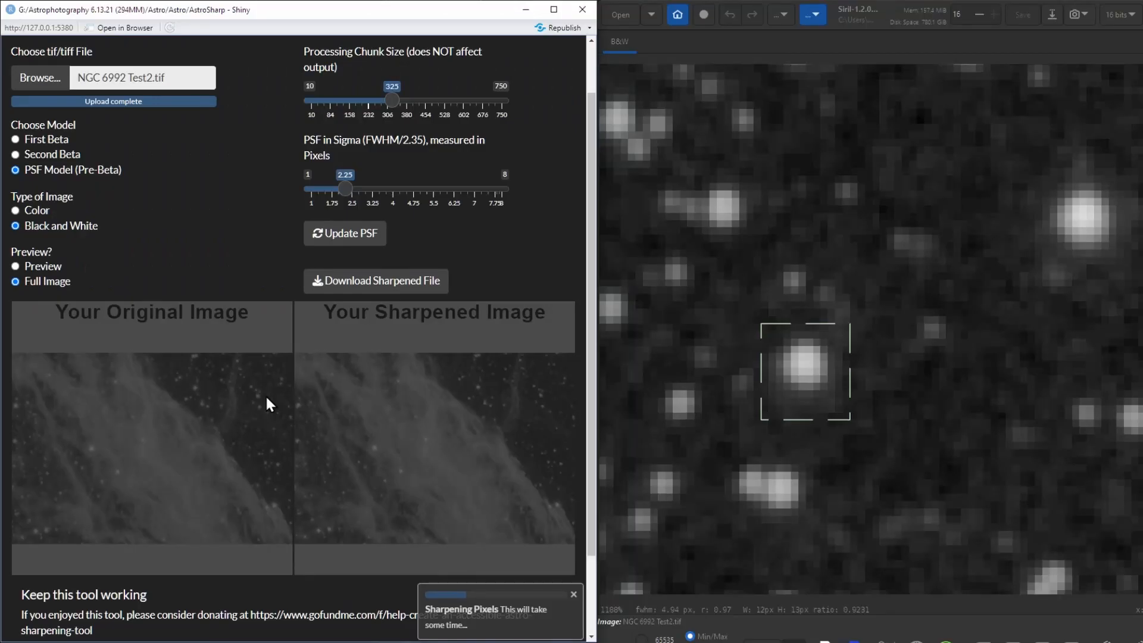
{"action": "scroll", "coordinate": [441, 450], "scroll_direction": "down", "scroll_amount": 2}
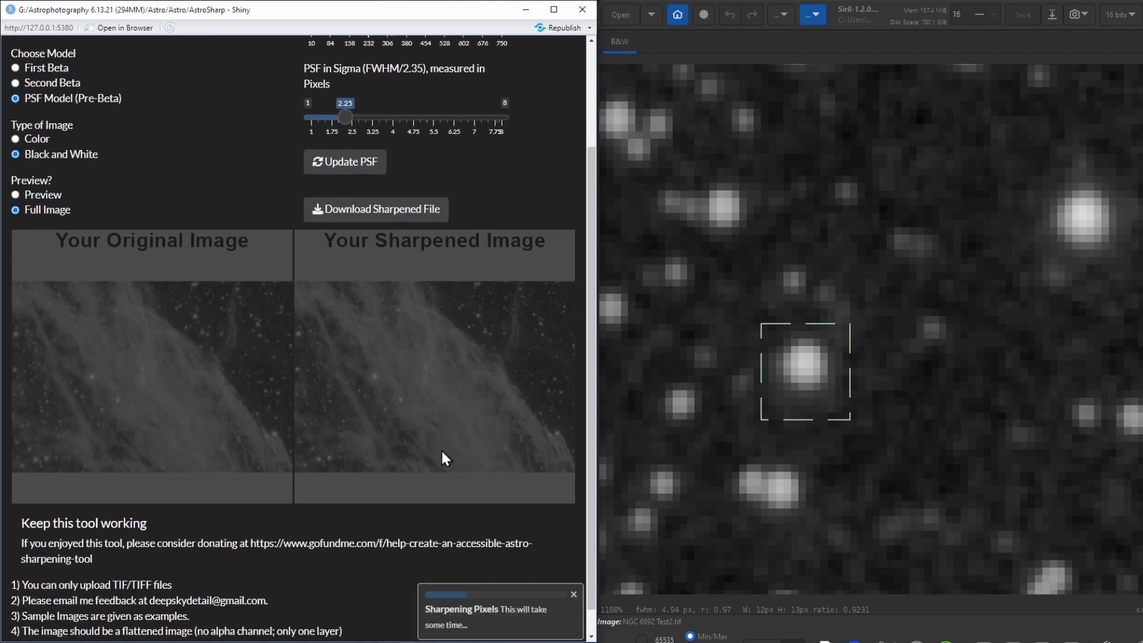
{"action": "scroll", "coordinate": [441, 440], "scroll_direction": "up", "scroll_amount": 2}
{"action": "scroll", "coordinate": [440, 439], "scroll_direction": "up", "scroll_amount": 1}
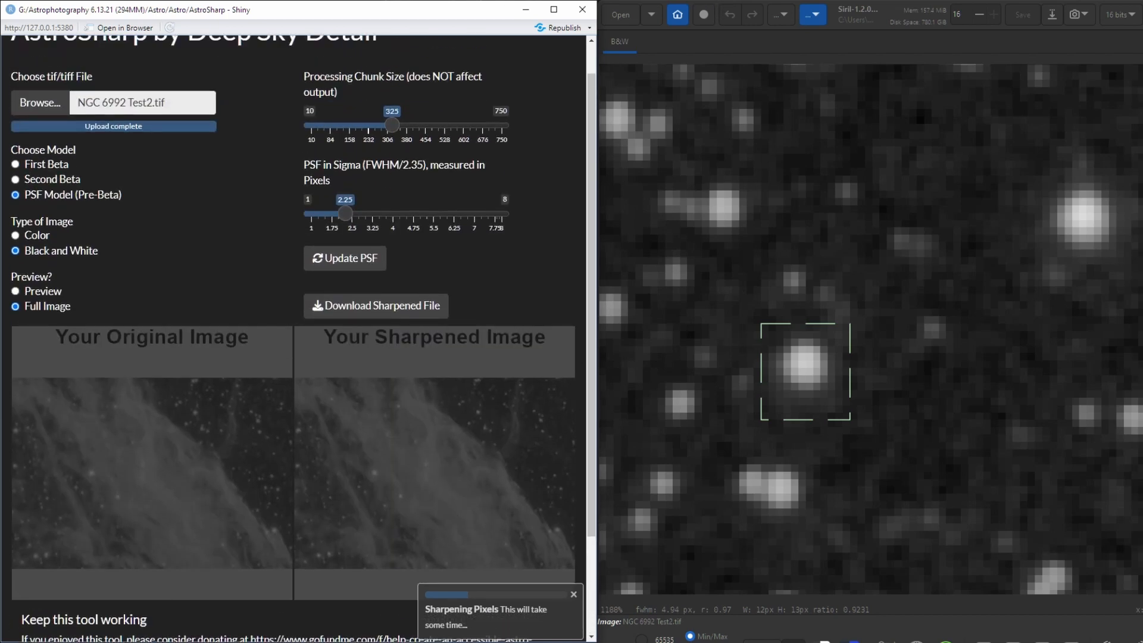